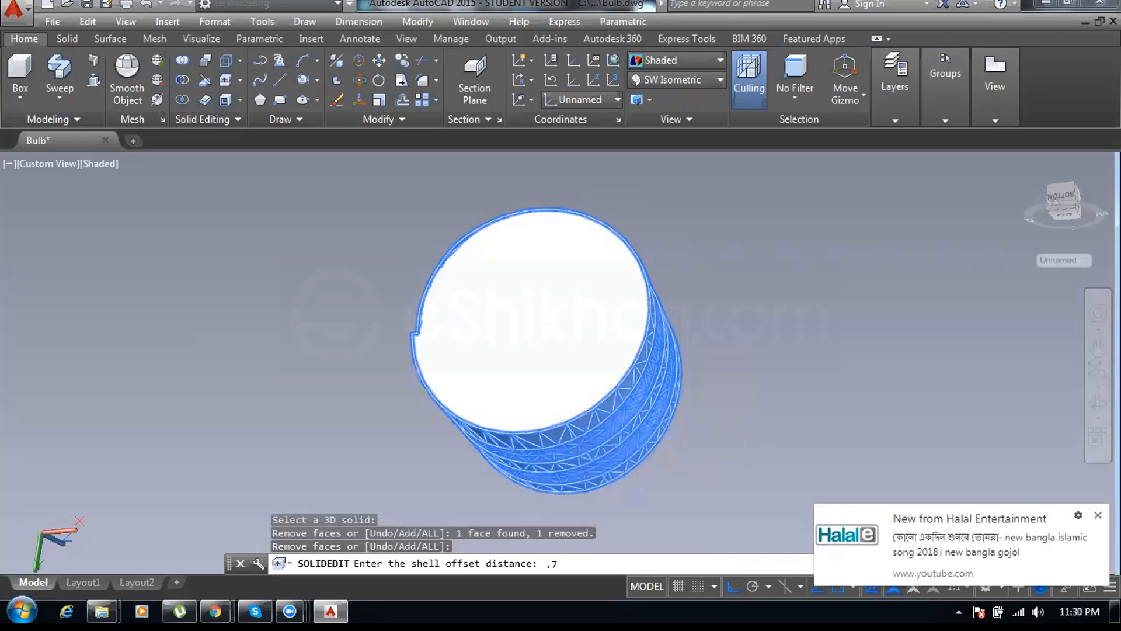
Try to shell the bulb's threaded base with its flat end face removed, using an offset distance of 0.7
key("Return")
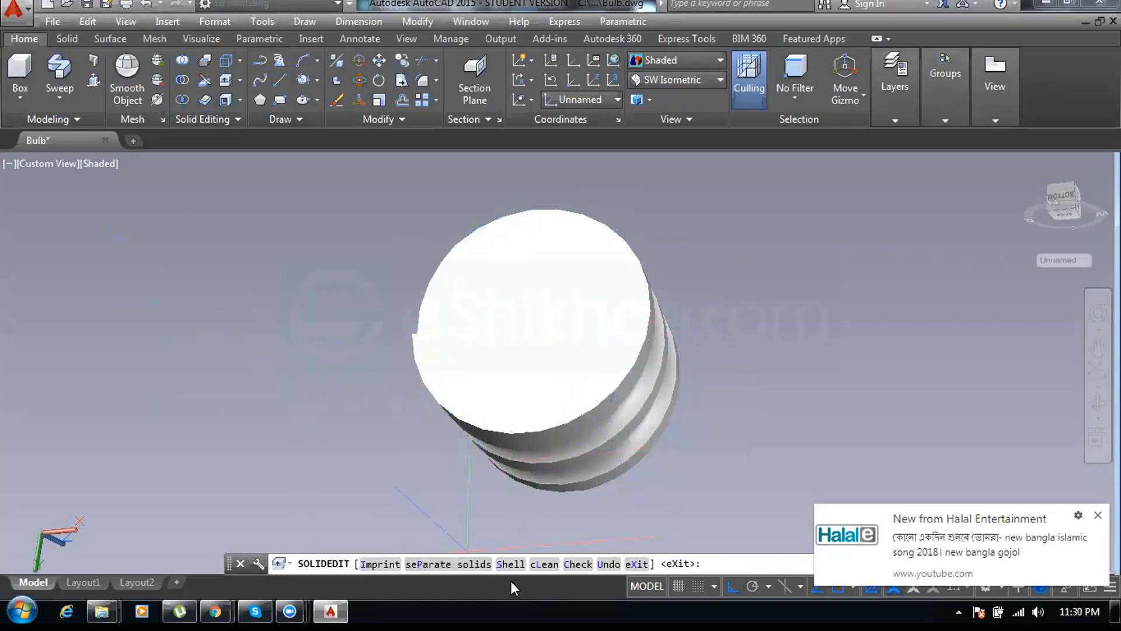
left_click(510, 564)
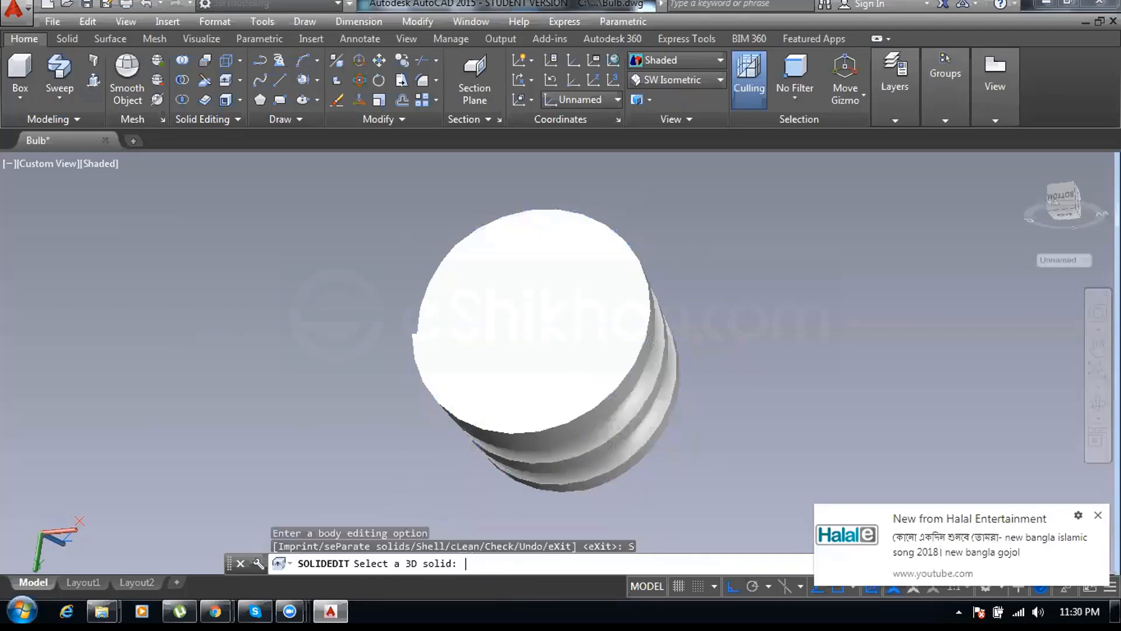
left_click(517, 337)
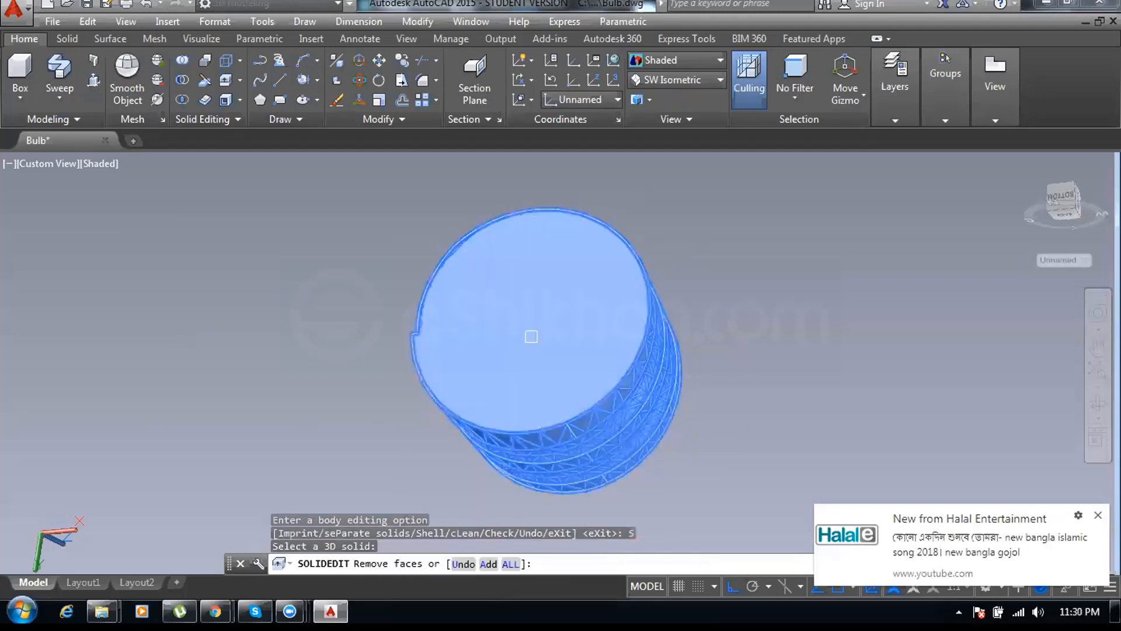
left_click(531, 336)
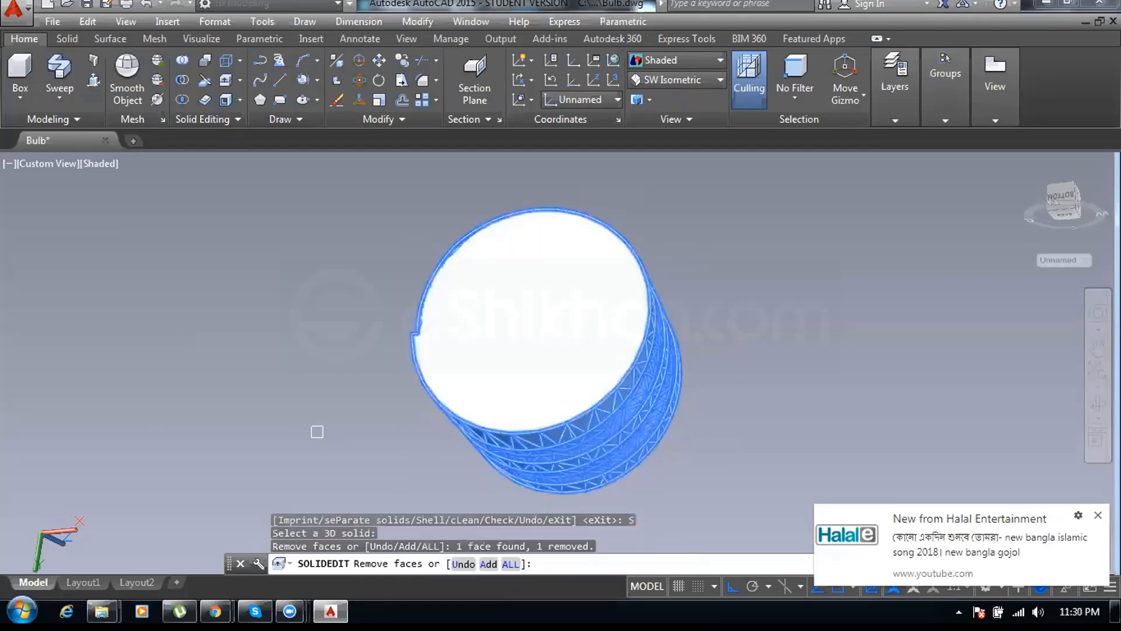
key("Return")
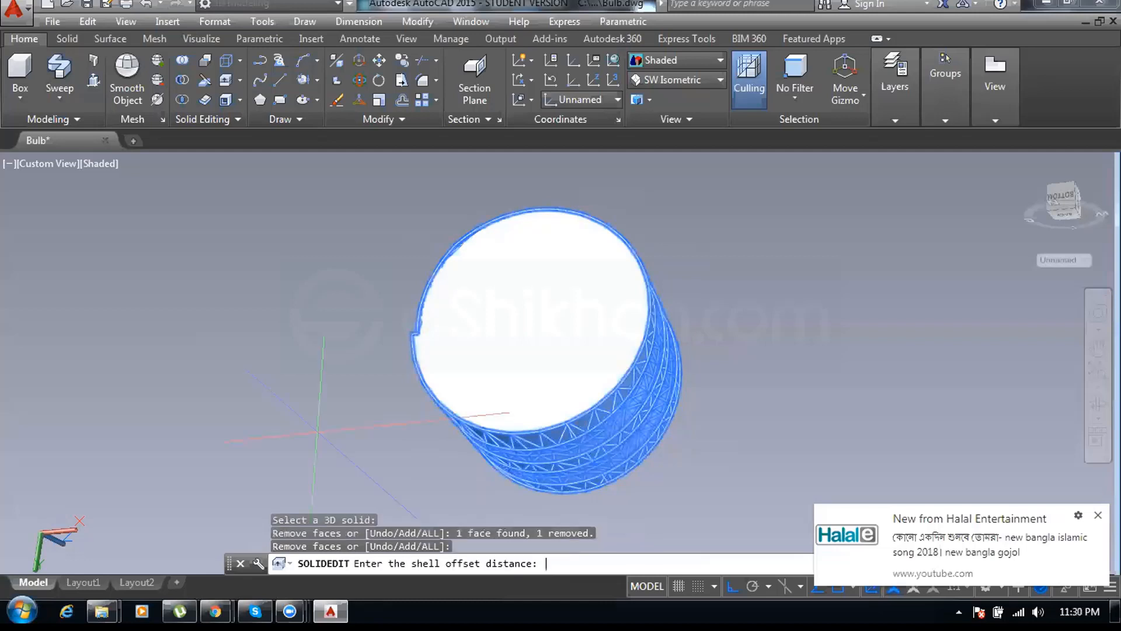
type(".7")
left_click(951, 580)
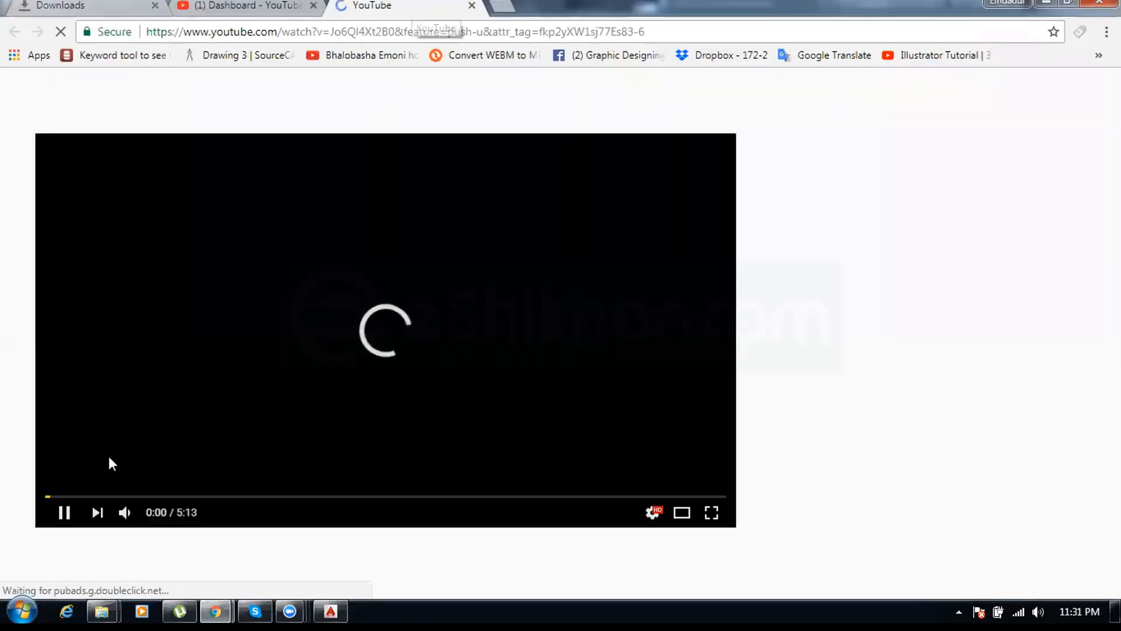
left_click(64, 513)
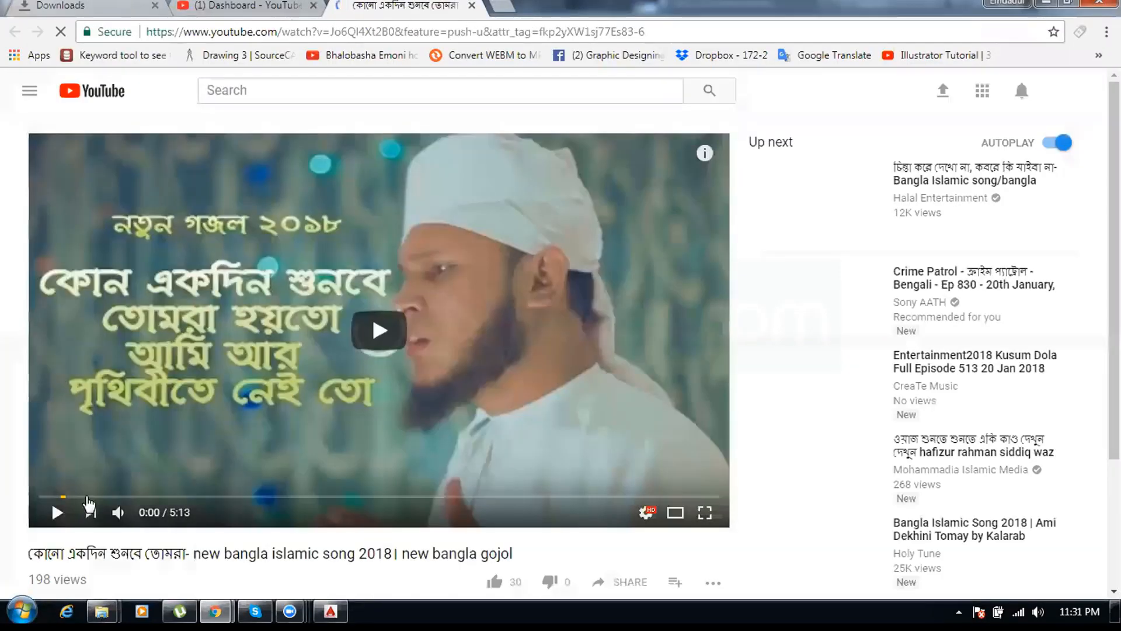
left_click(85, 496)
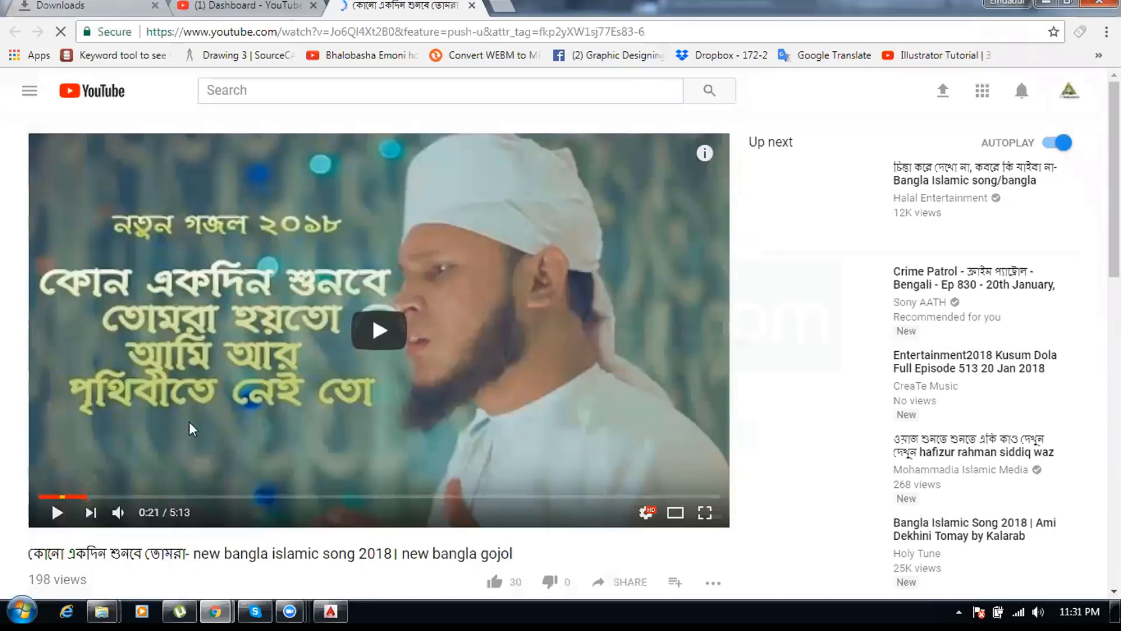
left_click(205, 362)
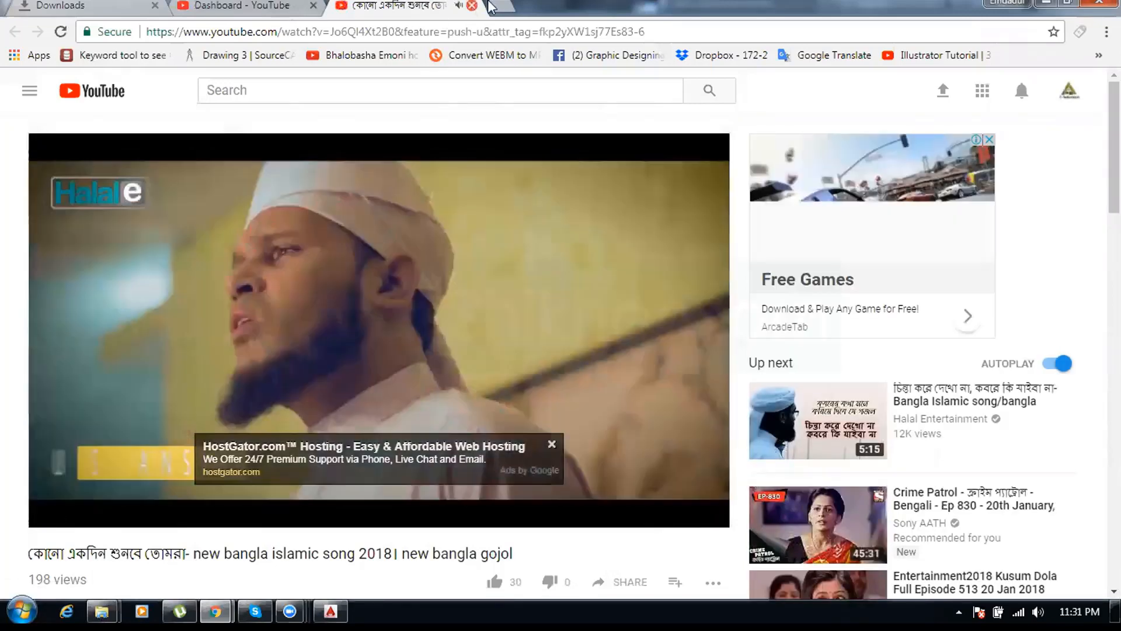
left_click(471, 5)
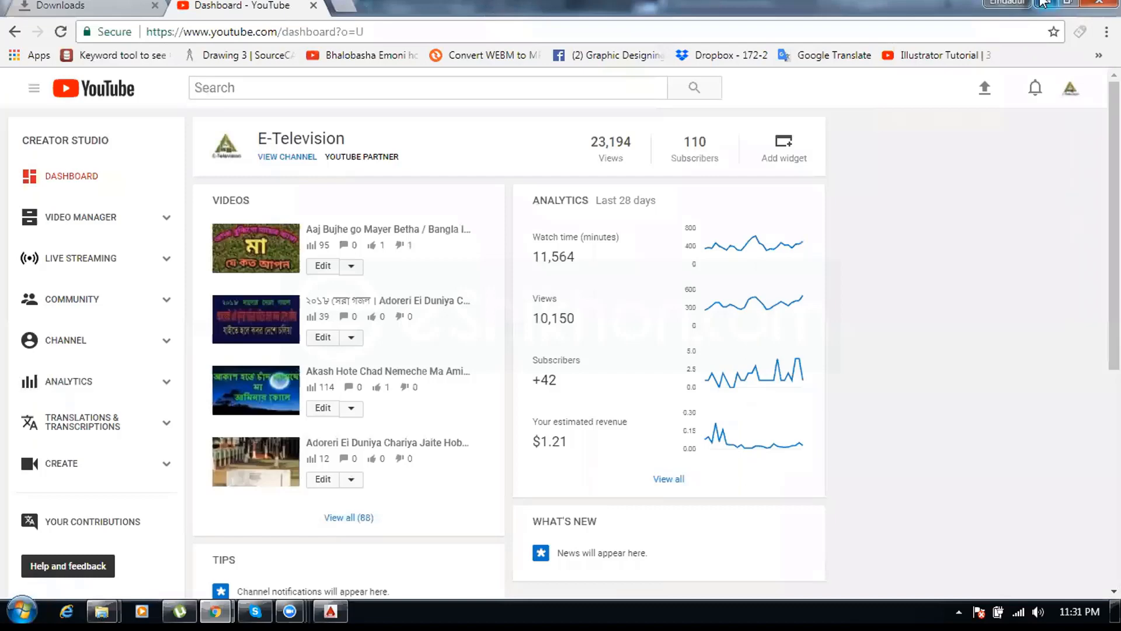
left_click(1043, 3)
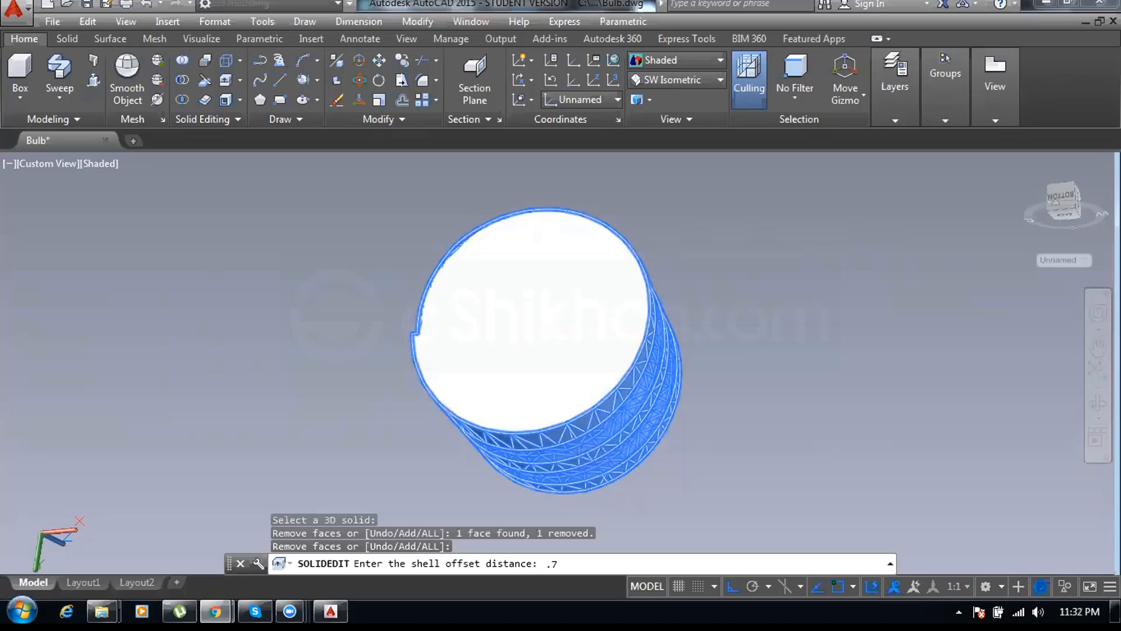
Submit the 0.7 shell offset for the base and leave the body editing options
key("Return")
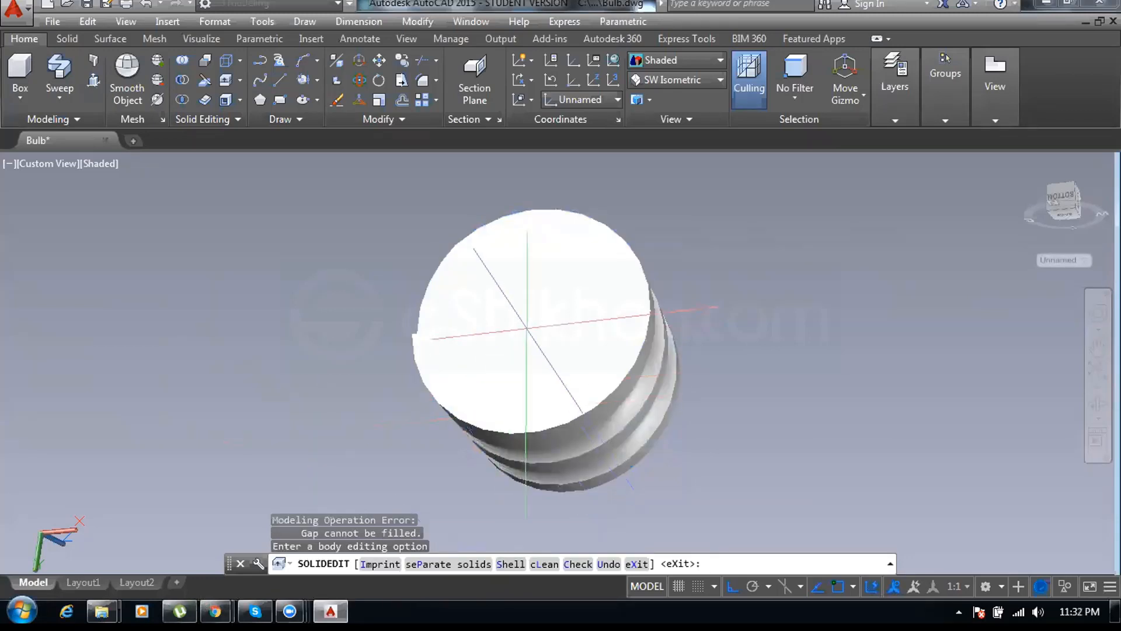
right_click(271, 242)
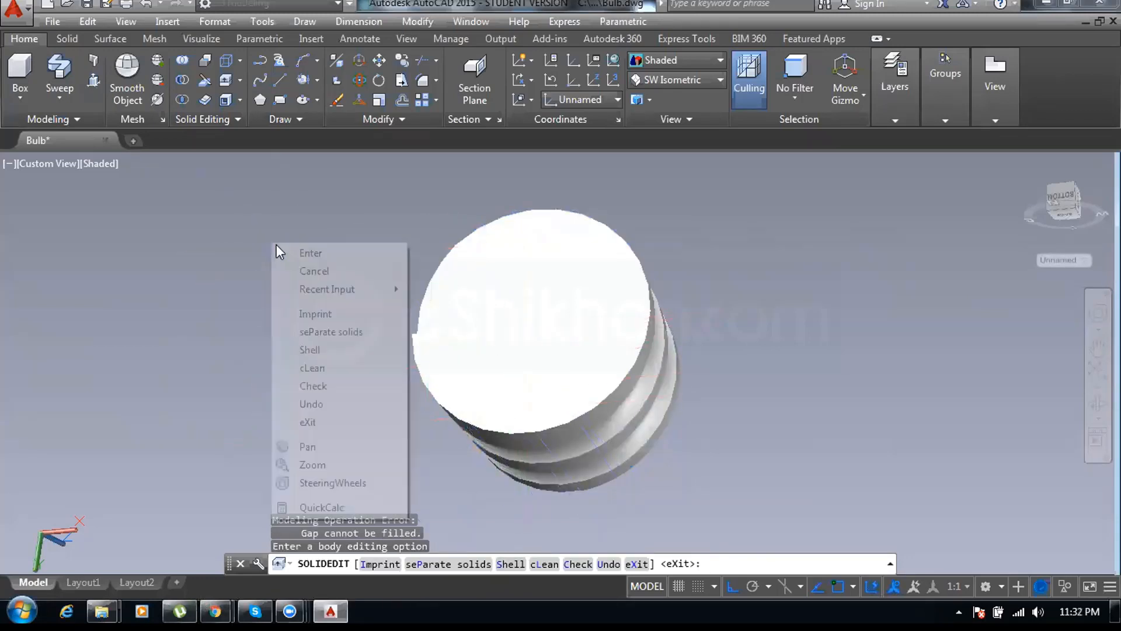
left_click(283, 253)
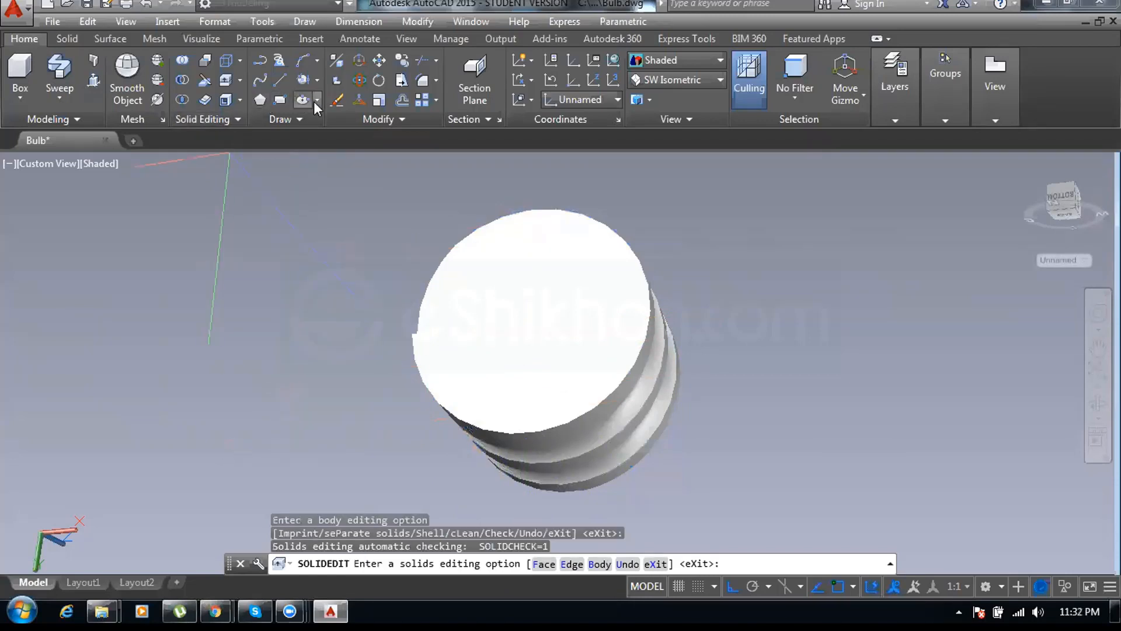
Try to shell the base solid with an offset distance of 0.7 without removing any face
left_click(240, 80)
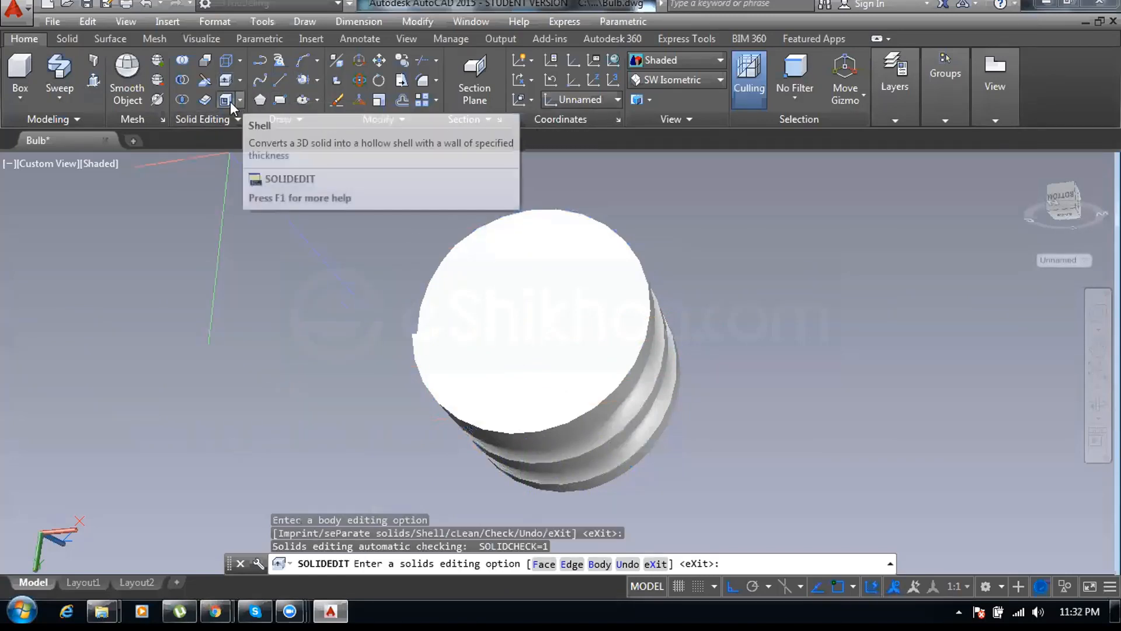
left_click(230, 101)
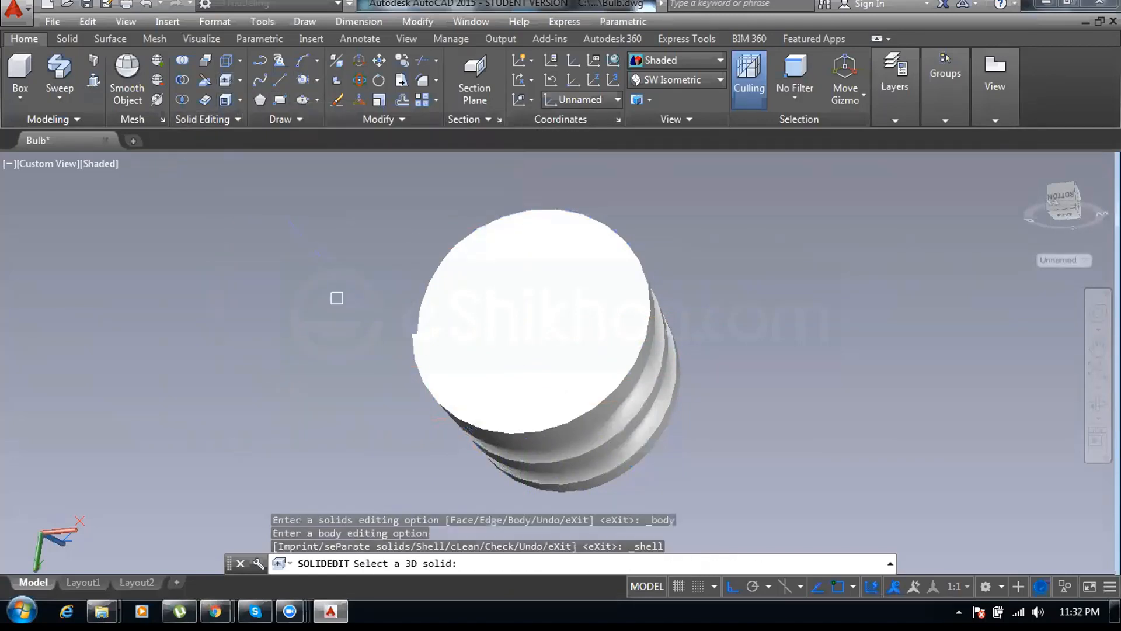
left_click(497, 331)
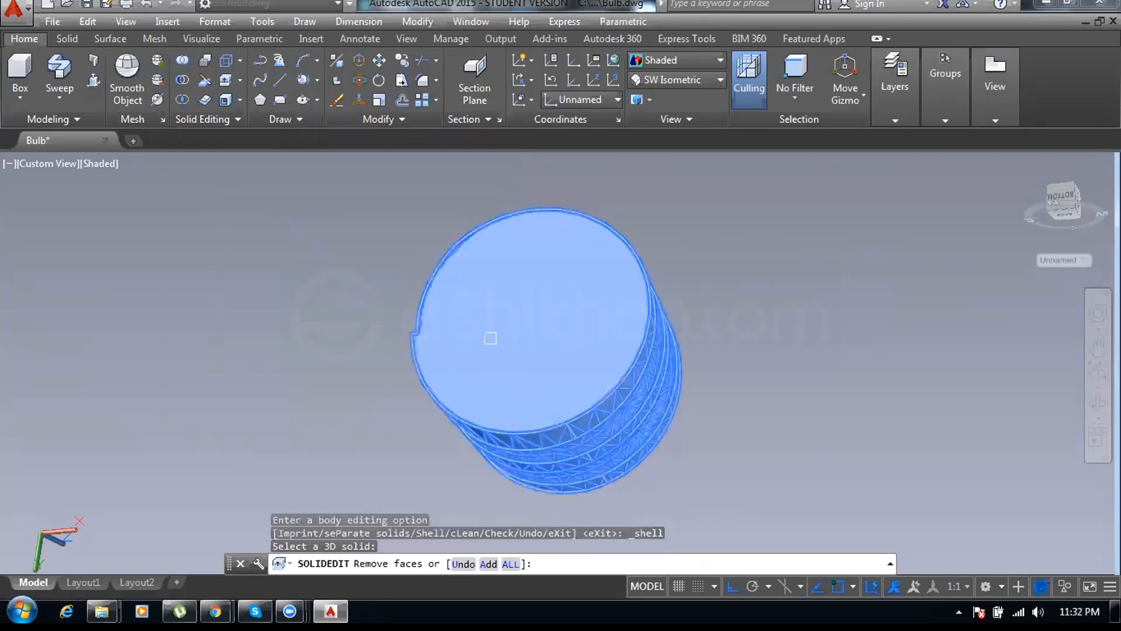
key("Return")
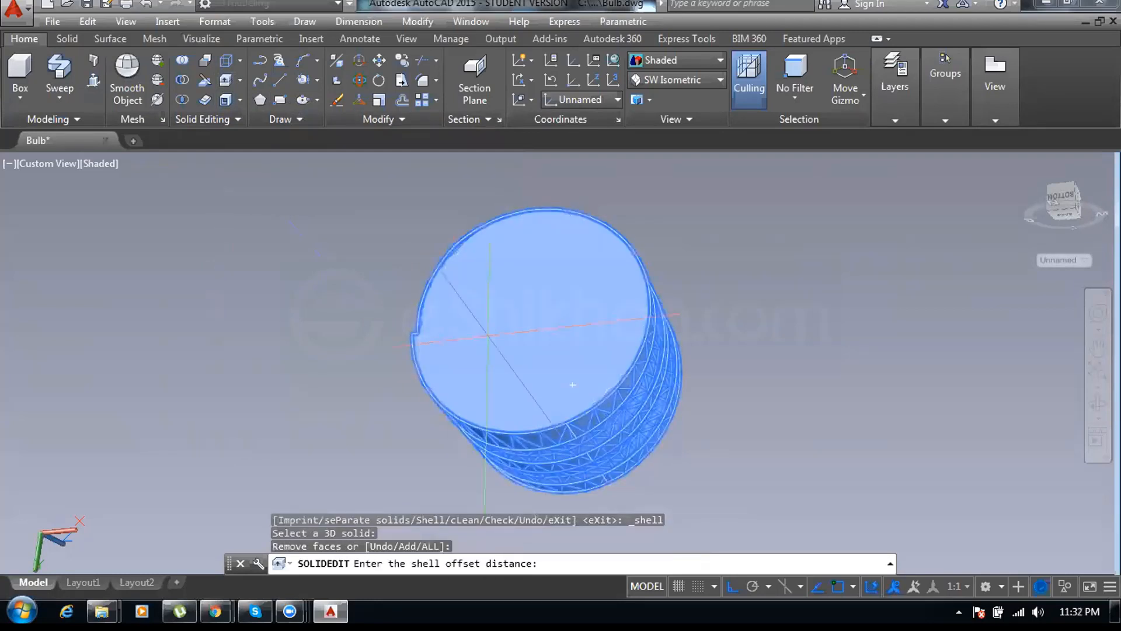
type(".7")
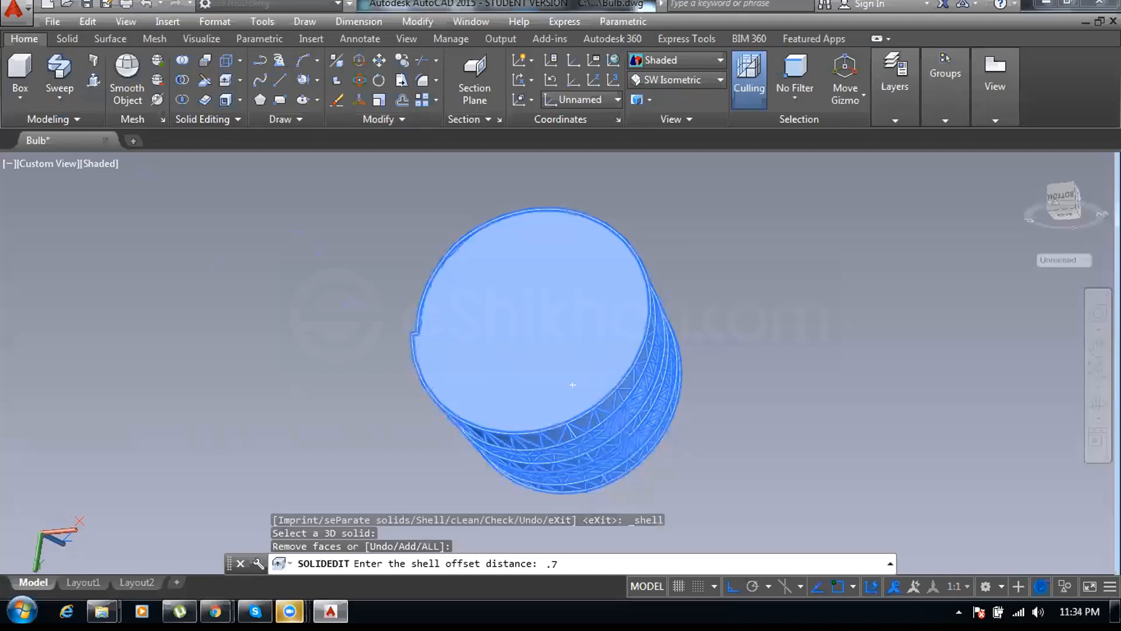
key("Return")
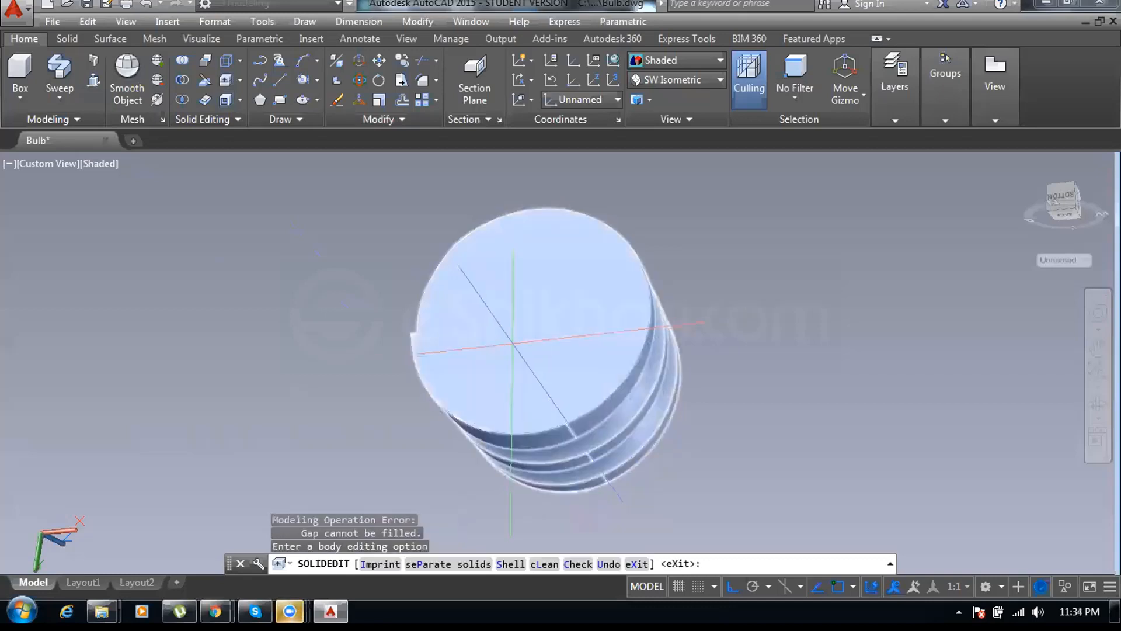
Try to shell the base with its flat end face removed, using a smaller offset distance of 0.6
left_click(511, 564)
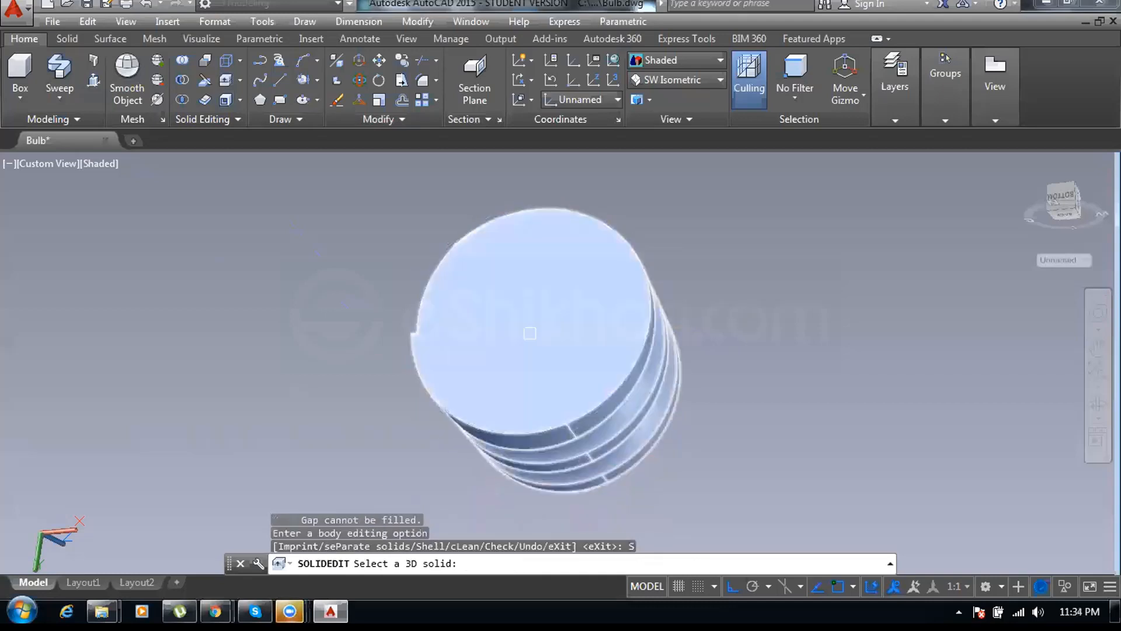
left_click(529, 332)
left_click(529, 332)
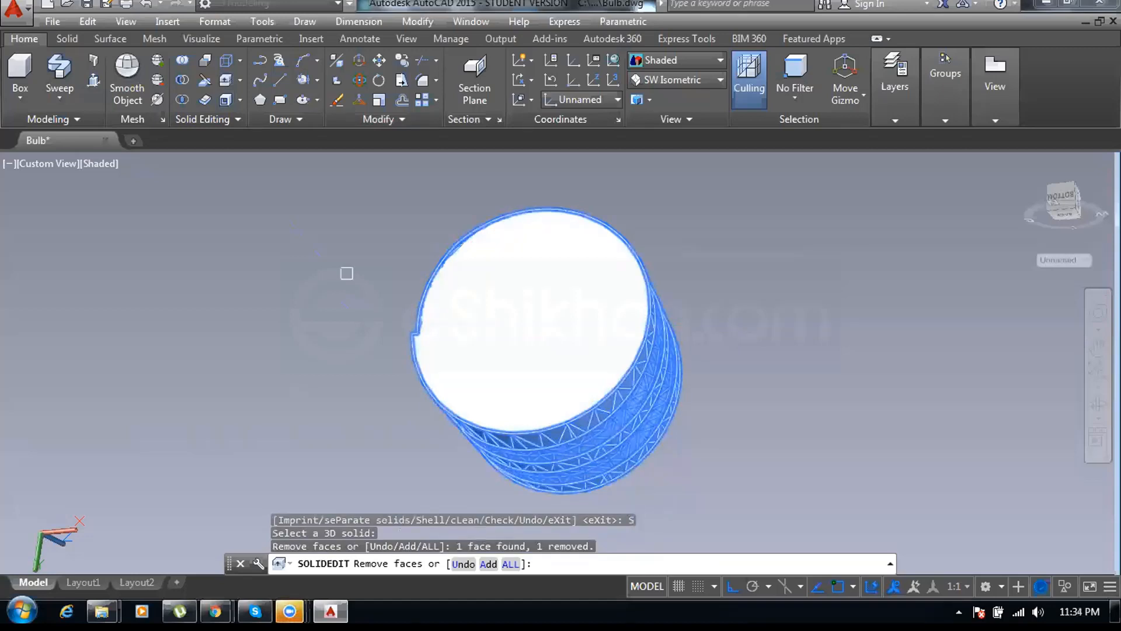
right_click(366, 225)
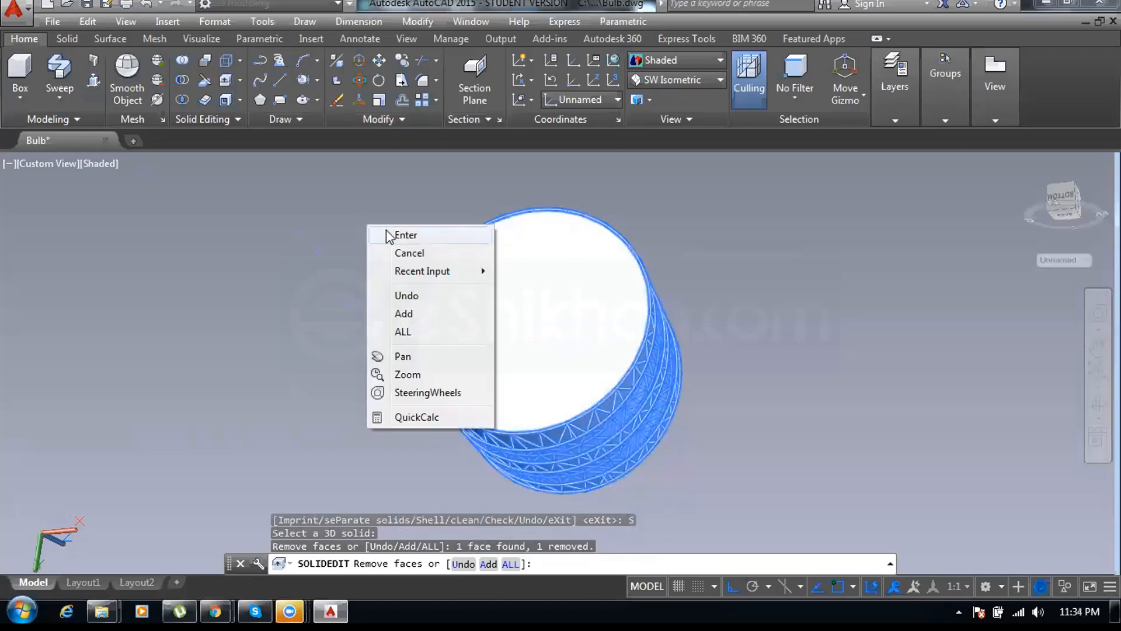
left_click(390, 235)
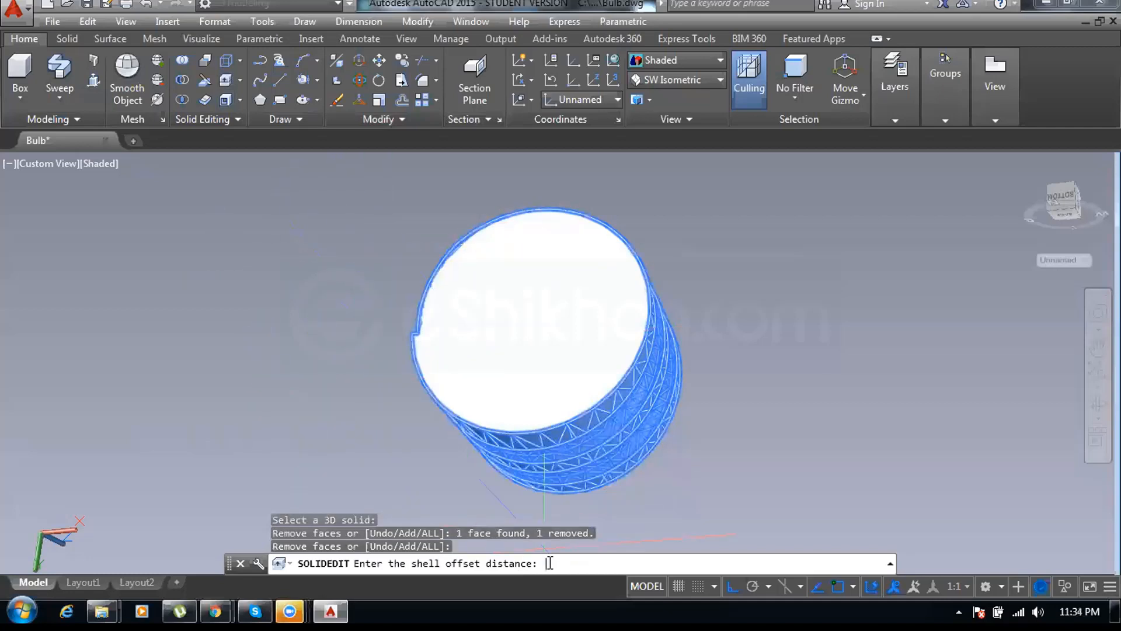
type(".6")
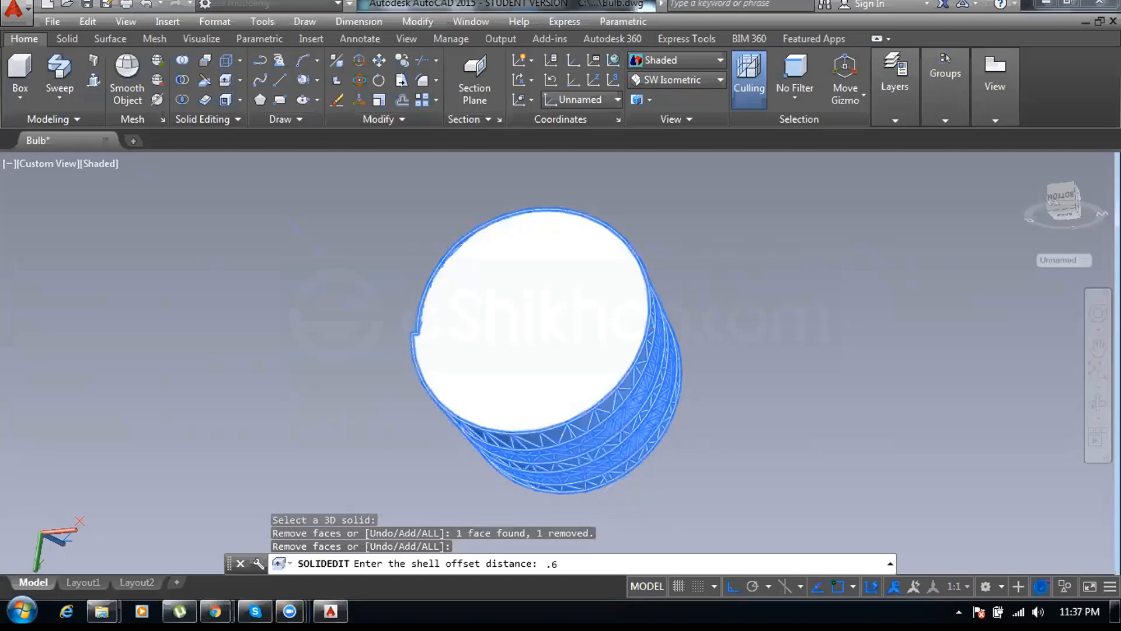
key("Return")
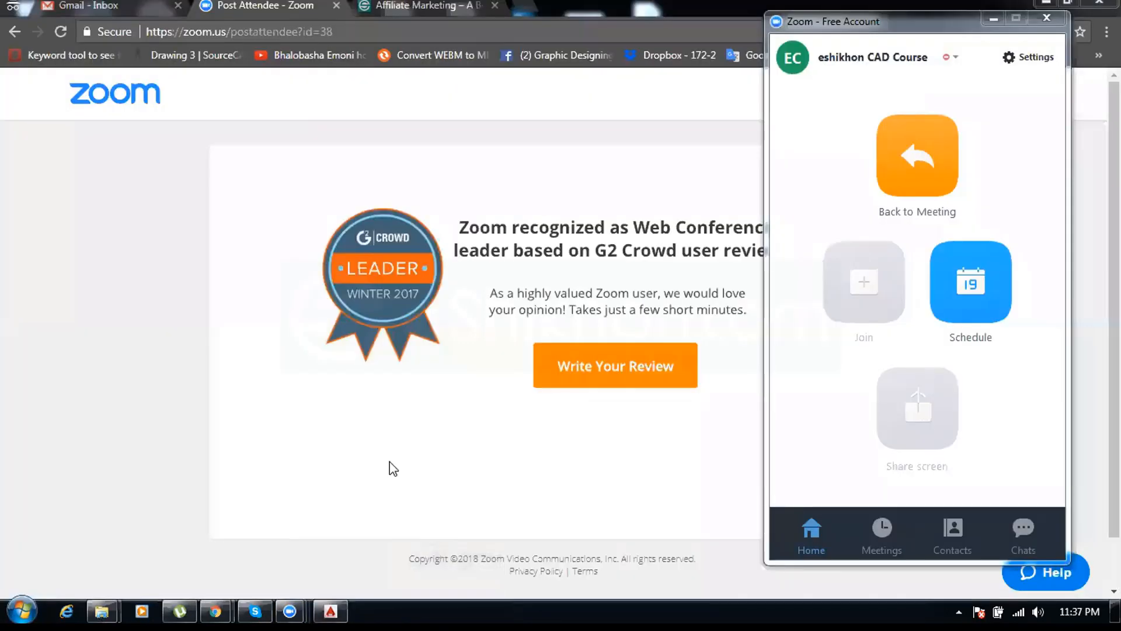
left_click(343, 604)
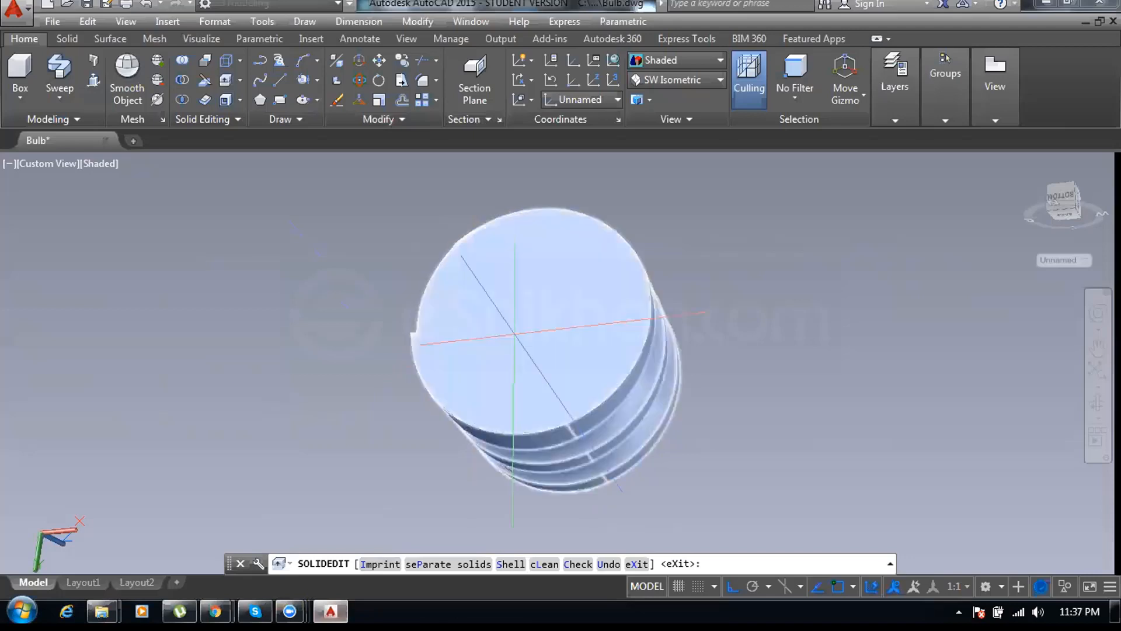
Thaw the End Round layer in the layer properties and close them
left_click(900, 107)
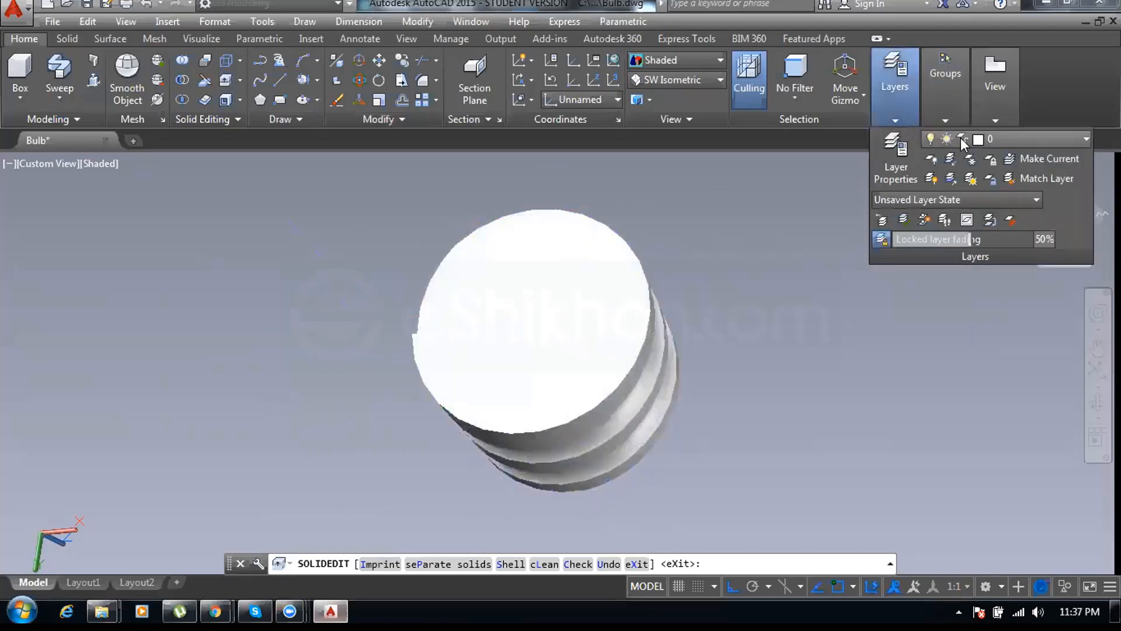
left_click(978, 139)
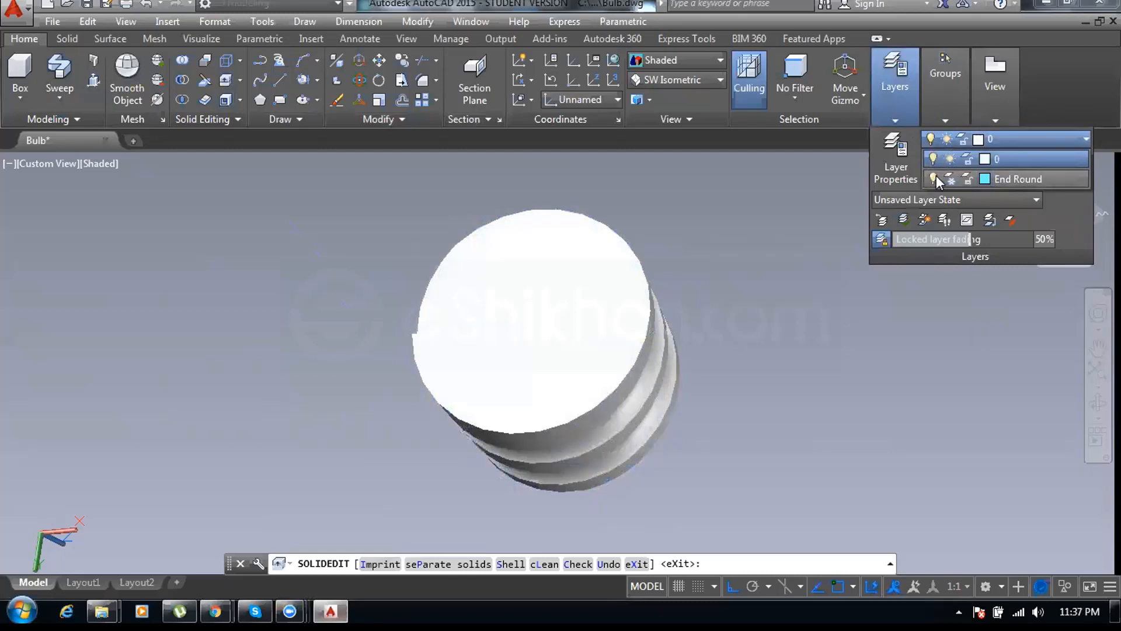
left_click(932, 177)
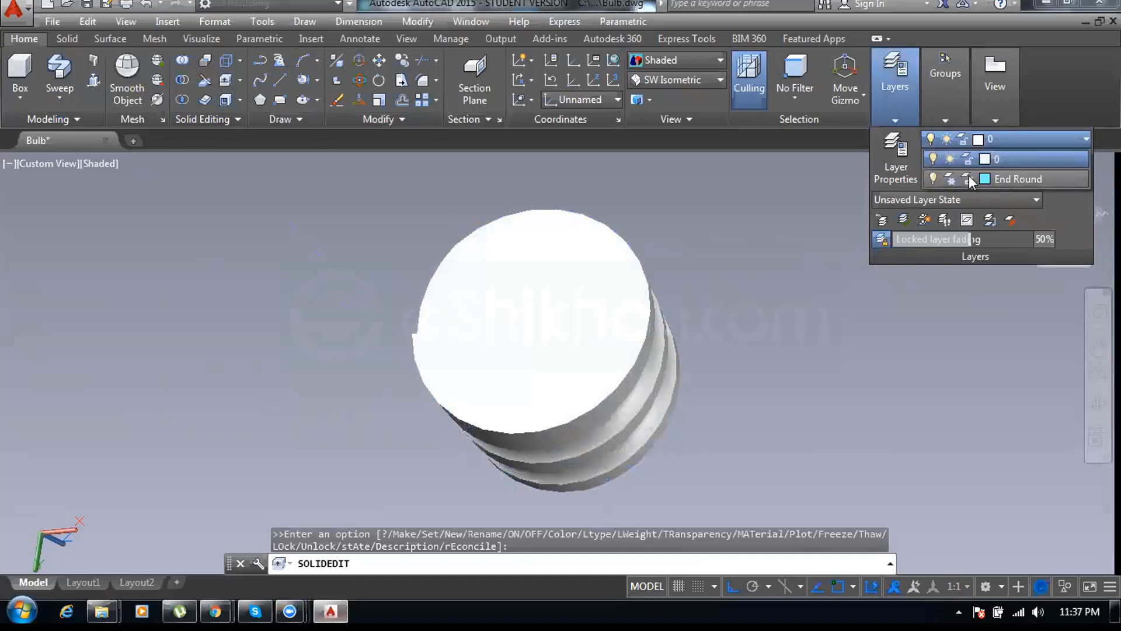
left_click(901, 159)
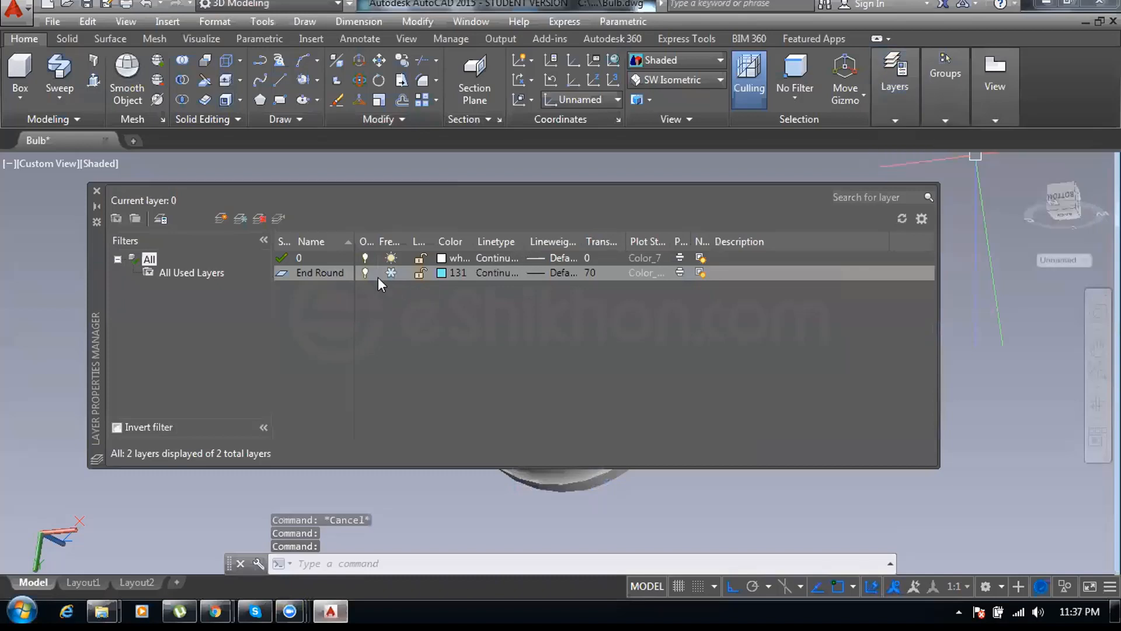
left_click(389, 272)
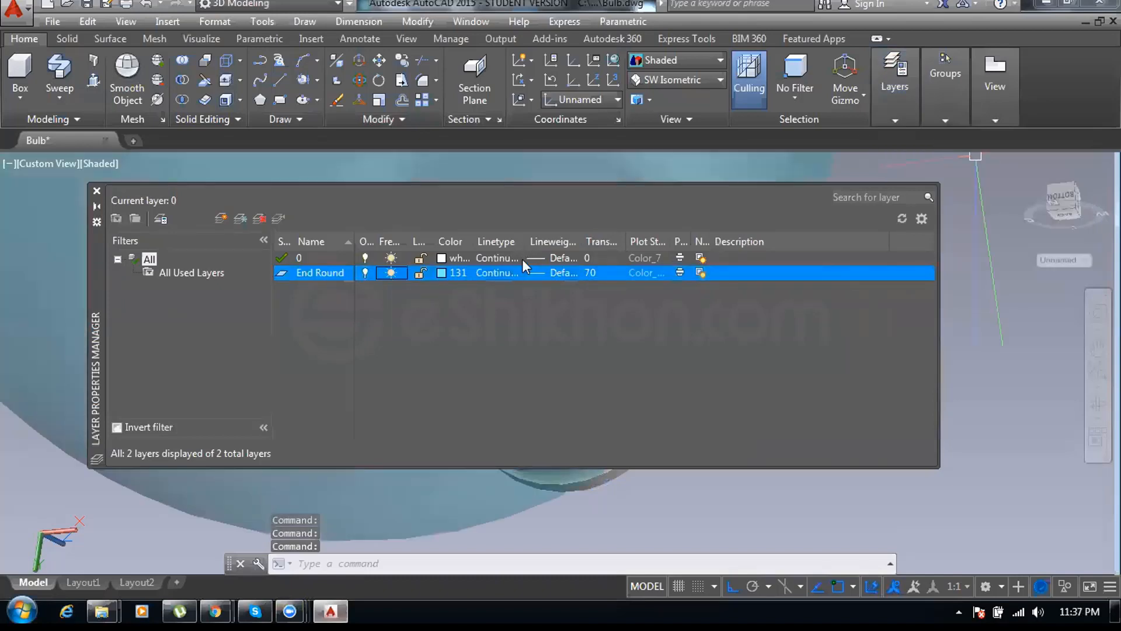
left_click(97, 191)
Examine the whole bulb from the base end and from the side with 3D Orbit
scroll(555, 327, "down", 4)
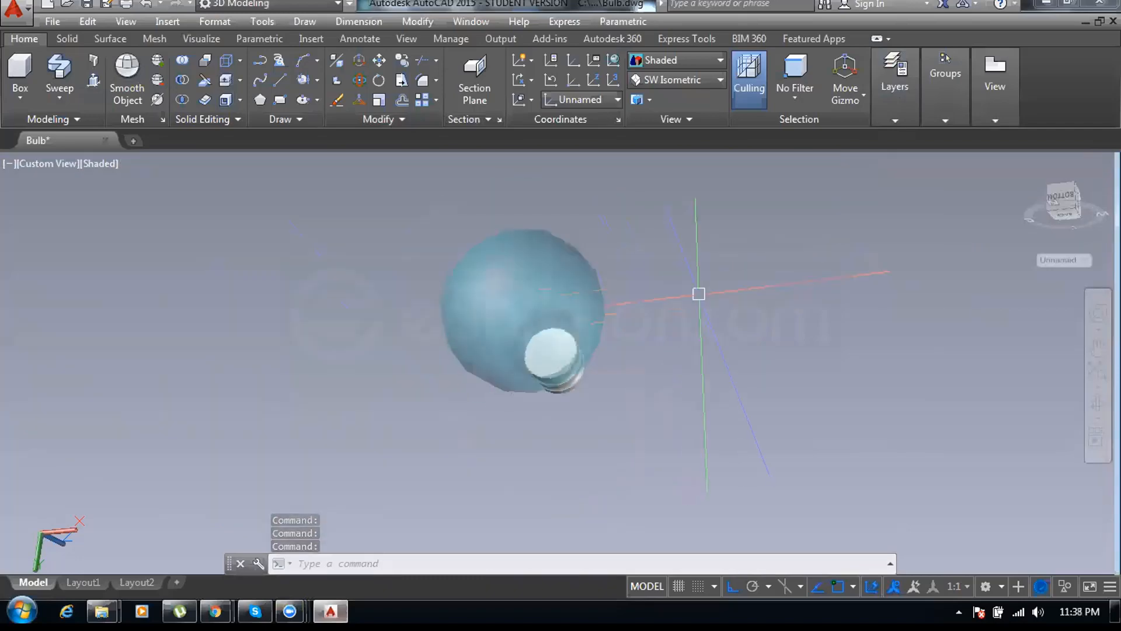
left_click(1097, 403)
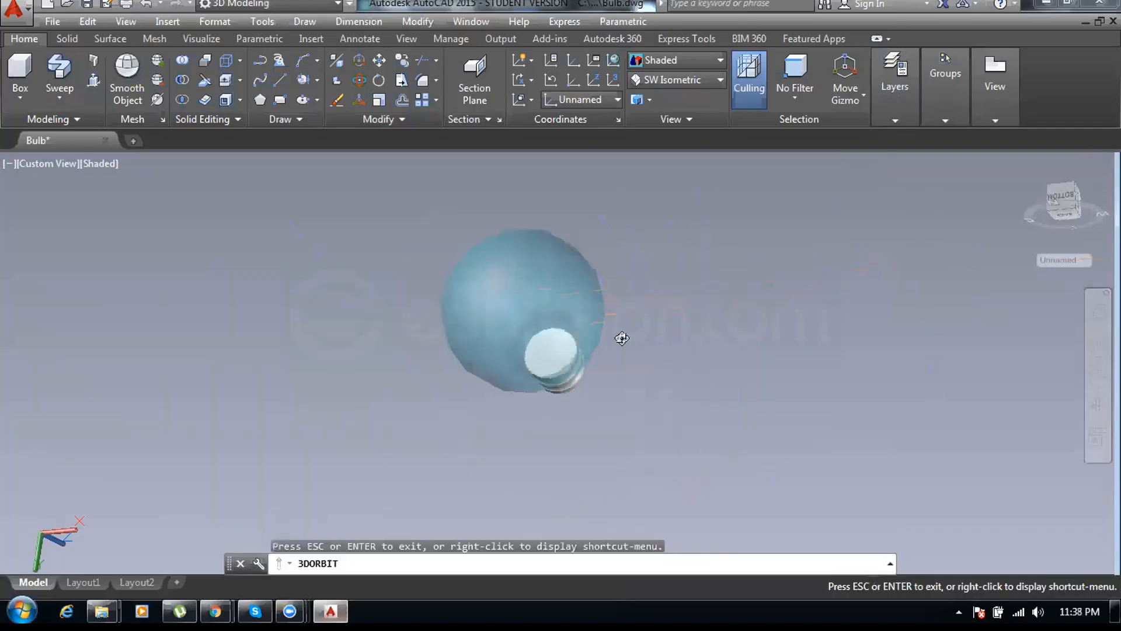
left_click_drag(621, 338, 610, 305)
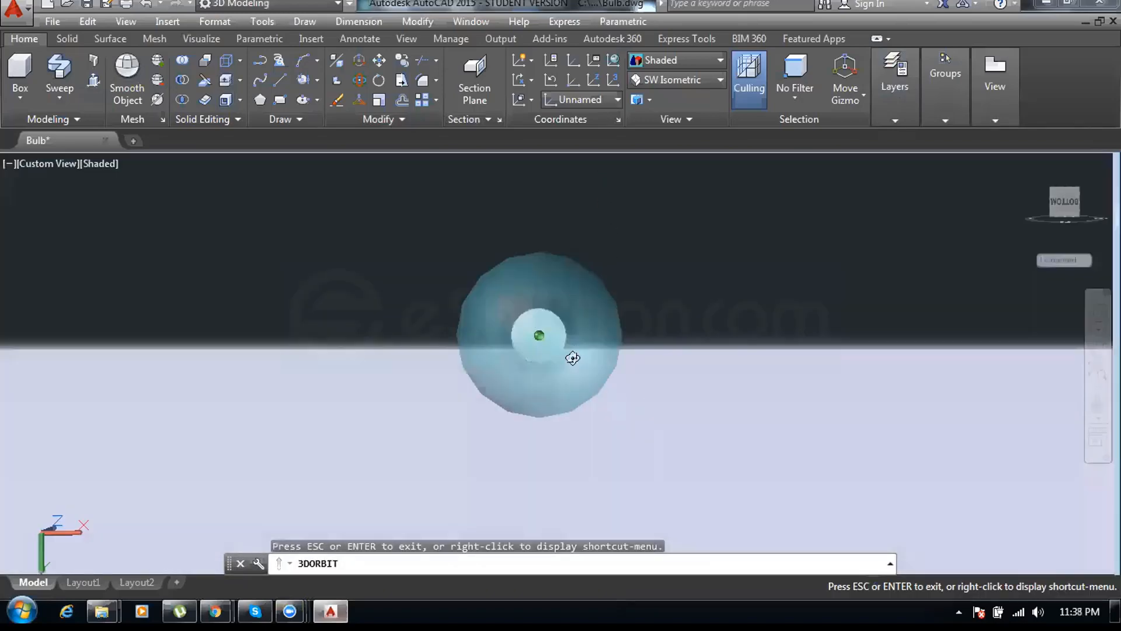
left_click_drag(623, 343, 670, 202)
right_click(670, 203)
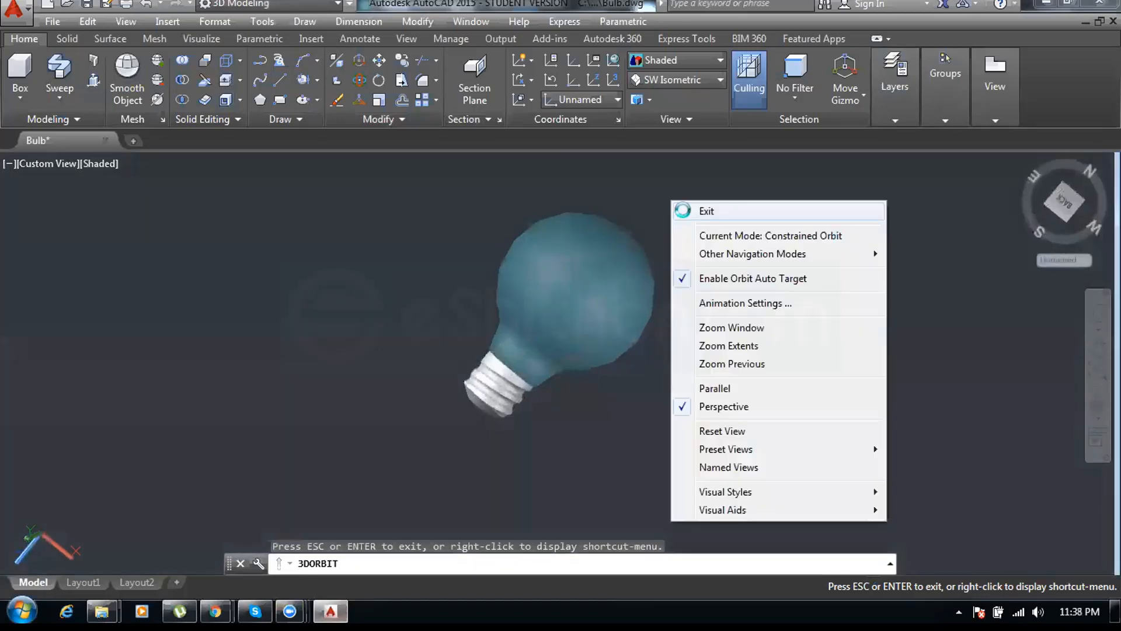
left_click(689, 212)
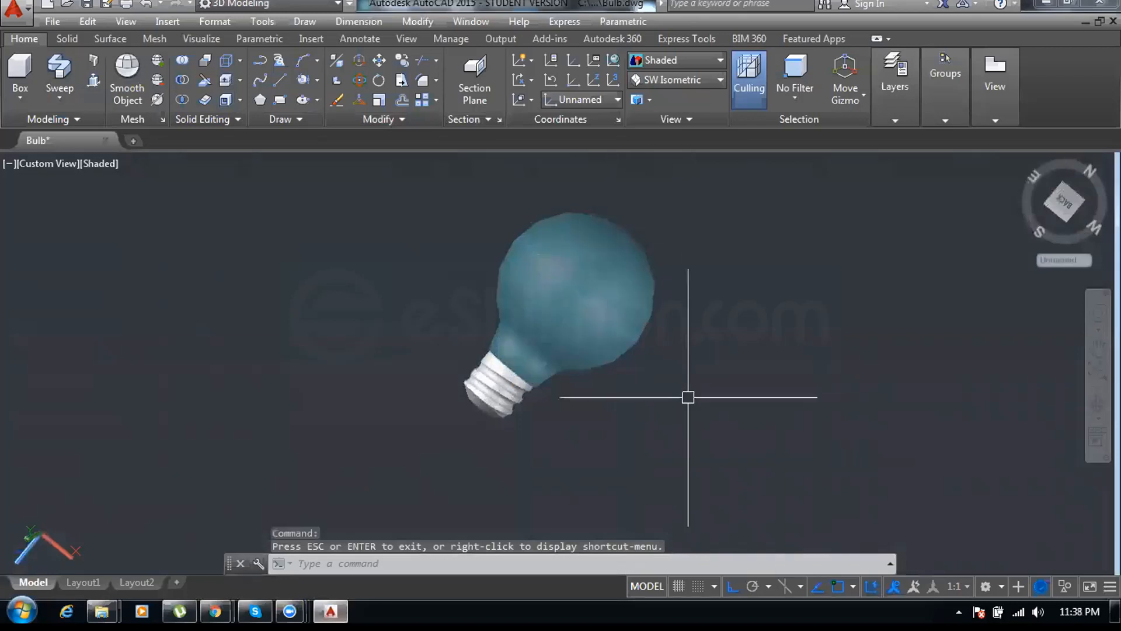